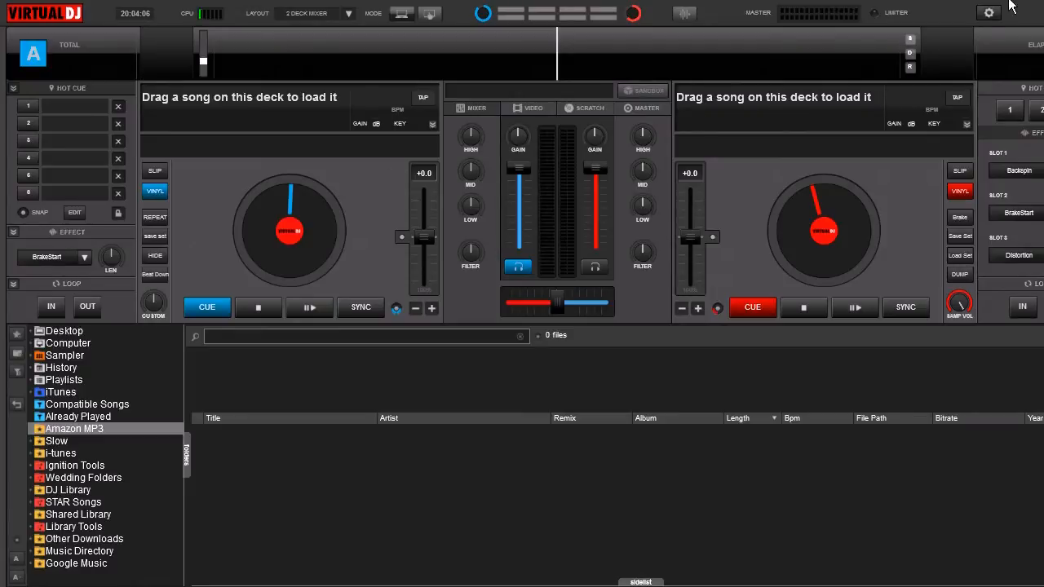
# Bring up VirtualDJ's settings via the gear icon.
pyautogui.click(988, 14)
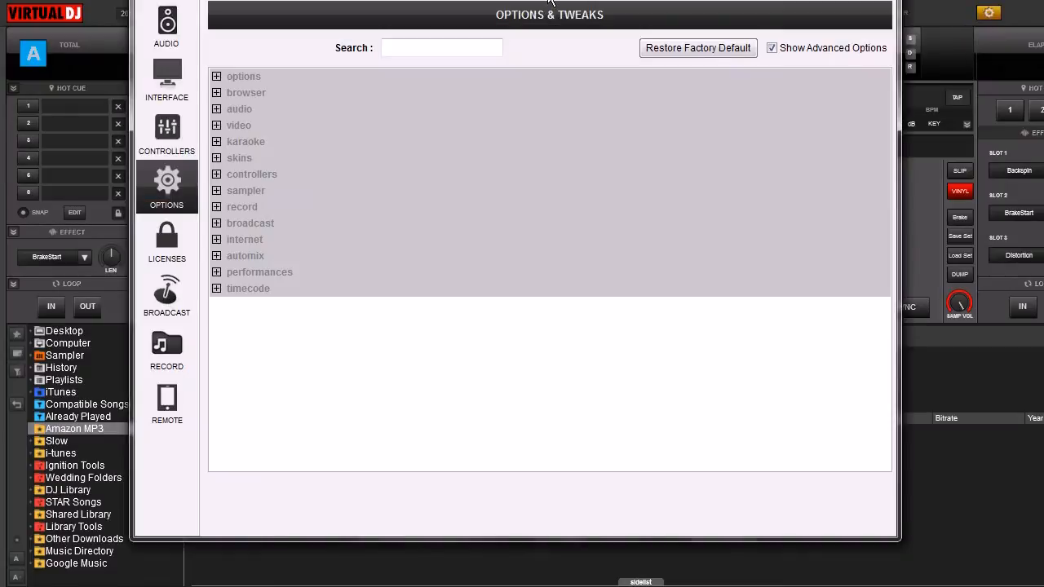
# Search 'logu', set logUnsuccessfulSearches to yes, and close the settings window.
pyautogui.click(472, 47)
pyautogui.write('logu')
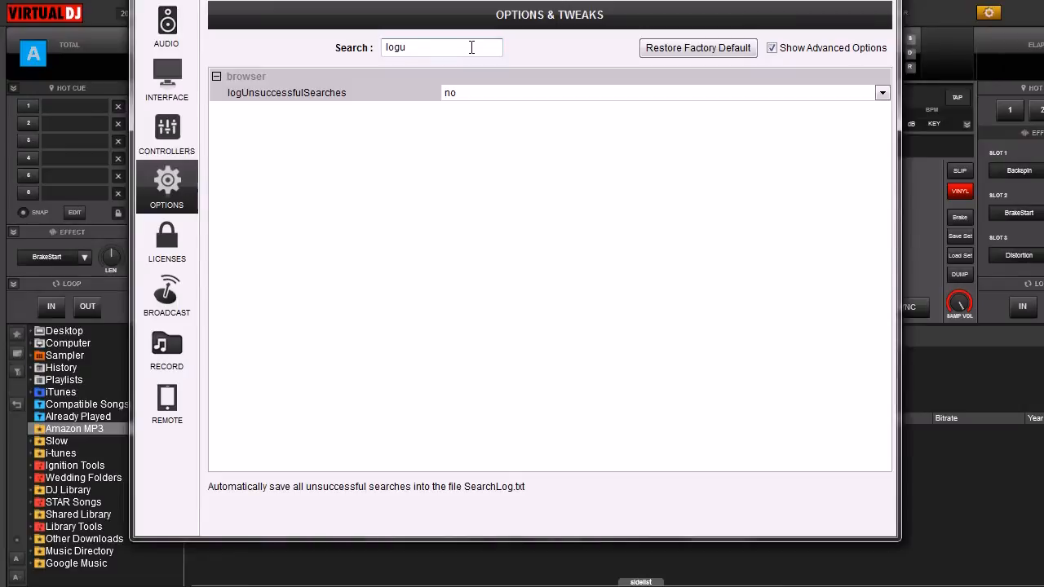
pyautogui.write('s')
pyautogui.press('BackSpace')
pyautogui.click(880, 92)
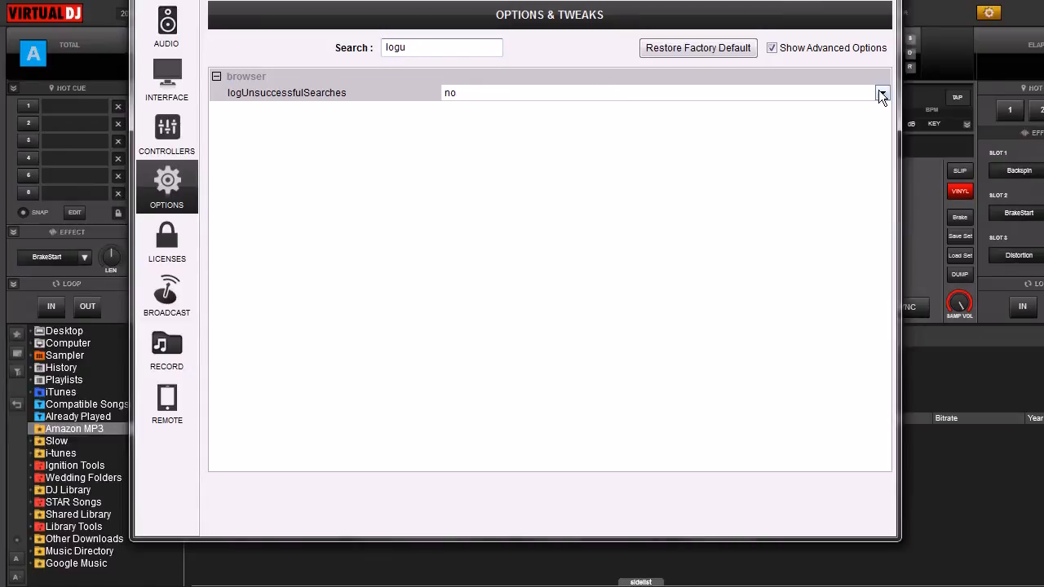
pyautogui.click(759, 118)
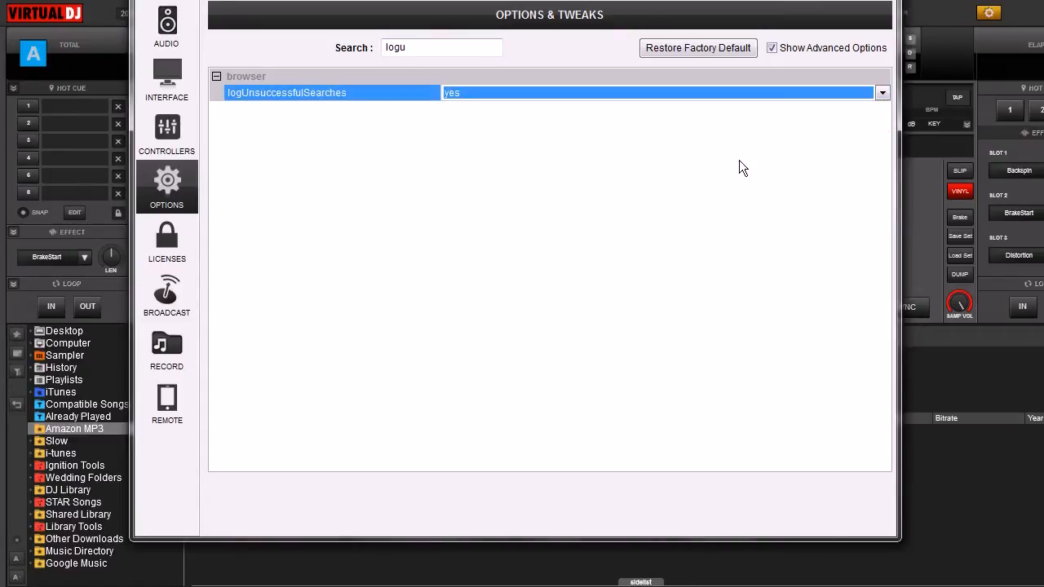
pyautogui.press('Escape')
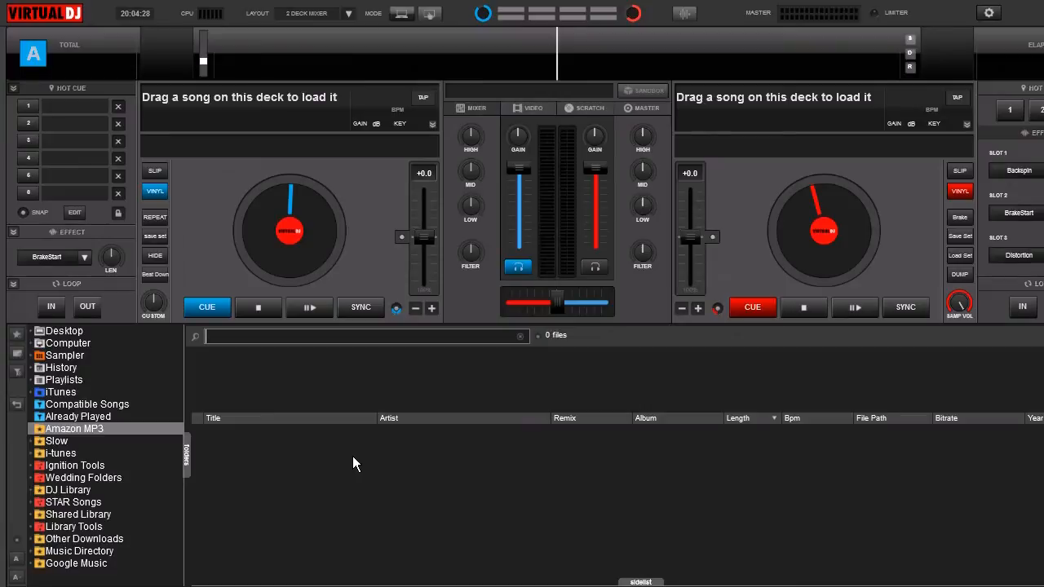
pyautogui.write('hey b')
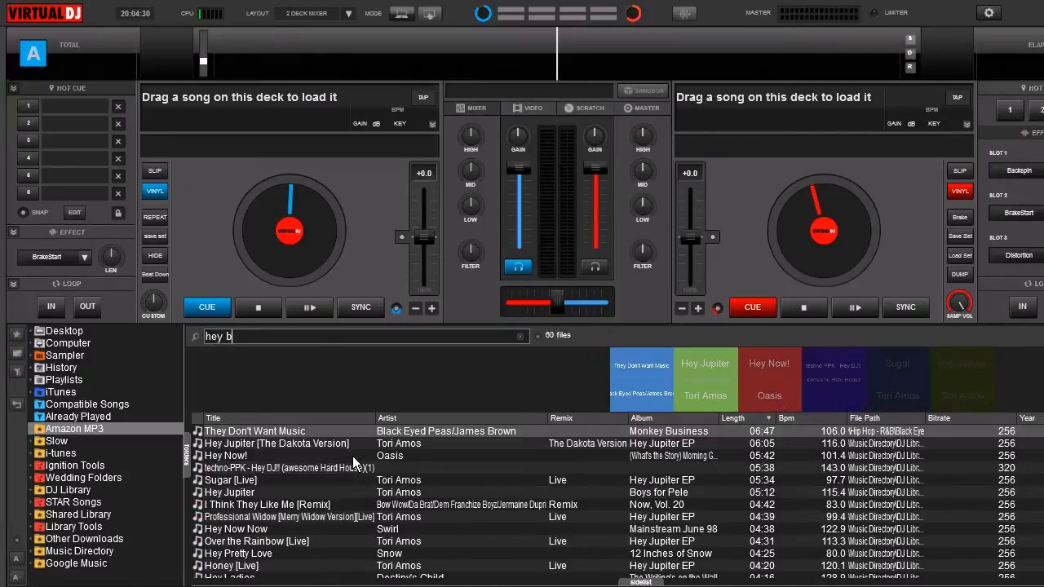
pyautogui.write('uddy')
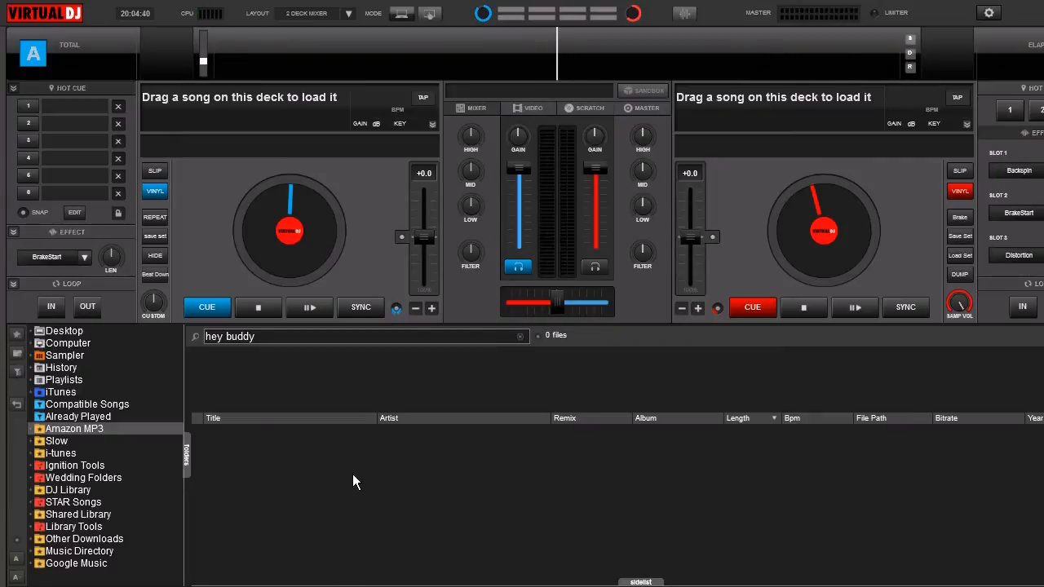
# After the 'hey buddy' search returns 0 files, bring up the VirtualDJ documents folder.
pyautogui.click(326, 521)
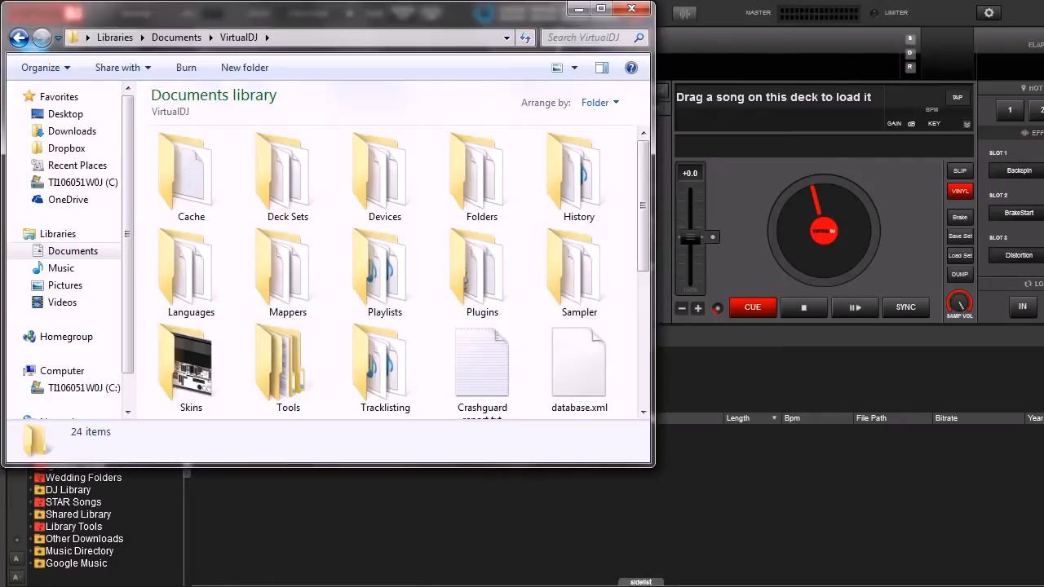
pyautogui.moveTo(642, 151); pyautogui.dragTo(632, 326)
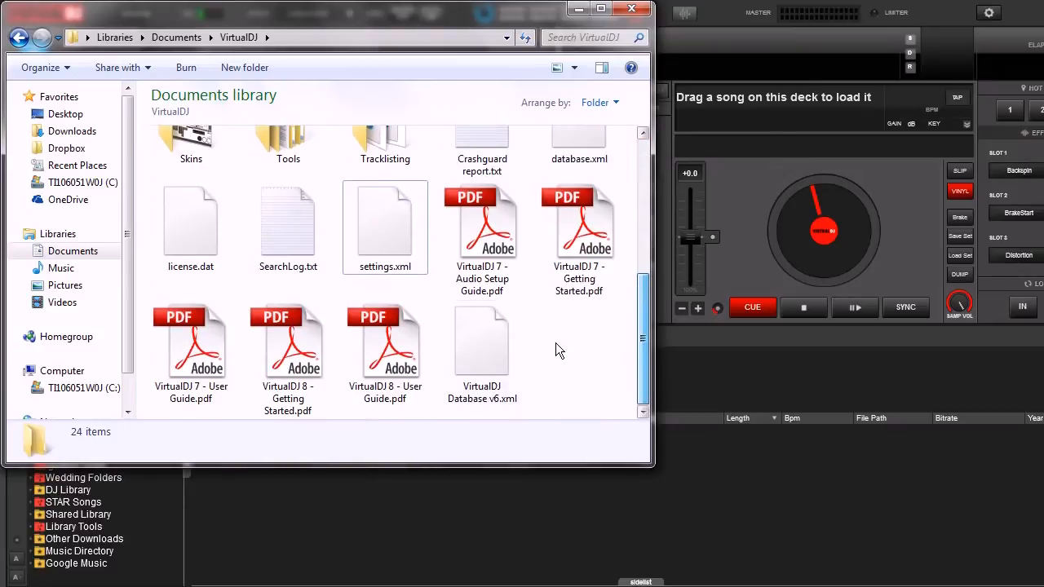
# Select SearchLog.txt in the Documents > VirtualDJ folder.
pyautogui.click(295, 236)
# View SearchLog.txt in Notepad showing the entry '10/18/14 20:04:32: hey buddy'.
pyautogui.doubleClick(294, 234)
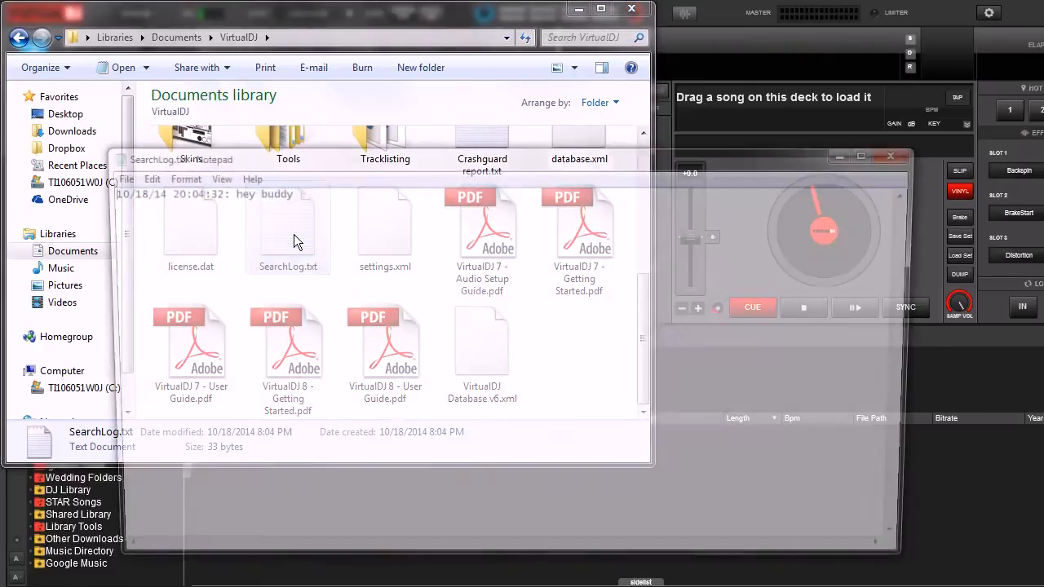